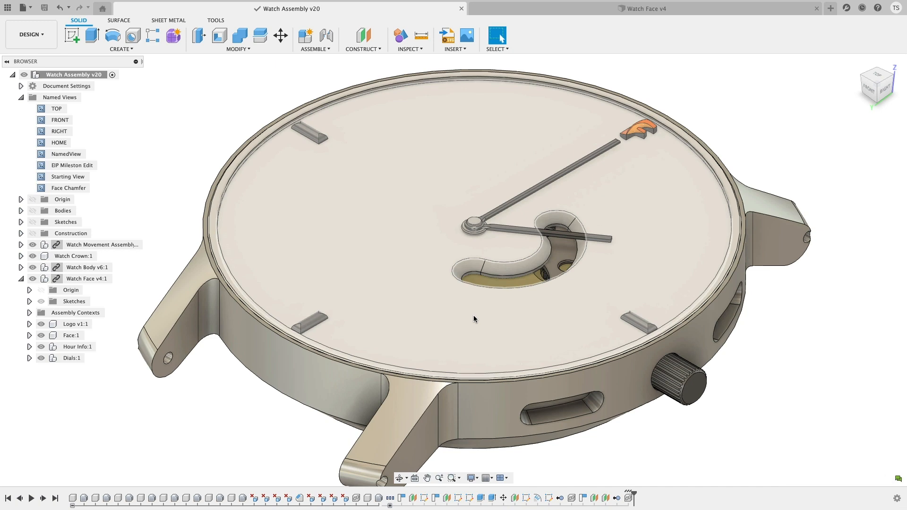
pyautogui.click(8, 8)
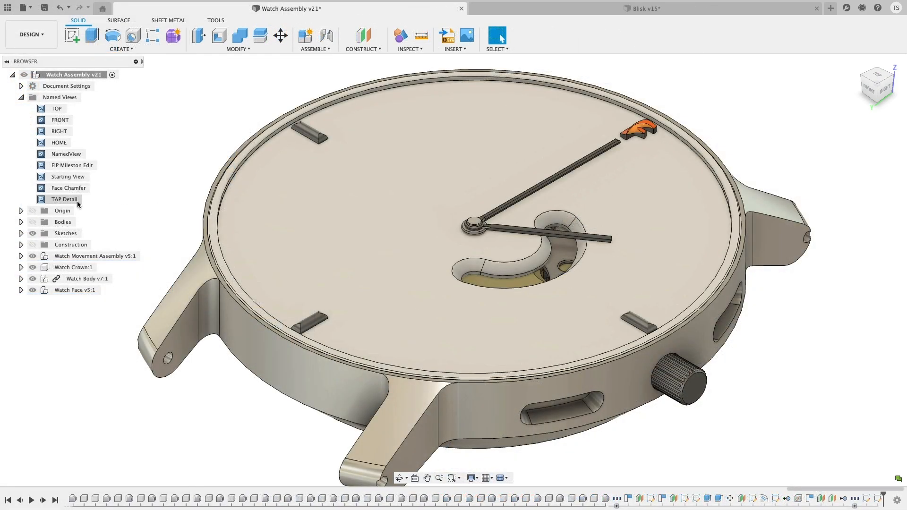
# - In the TAP Detail view, hide the Watch Body and sketch a five-point fit-point spline curving over the dark movement plate beside the gears
pyautogui.doubleClick(77, 201)
pyautogui.click(33, 279)
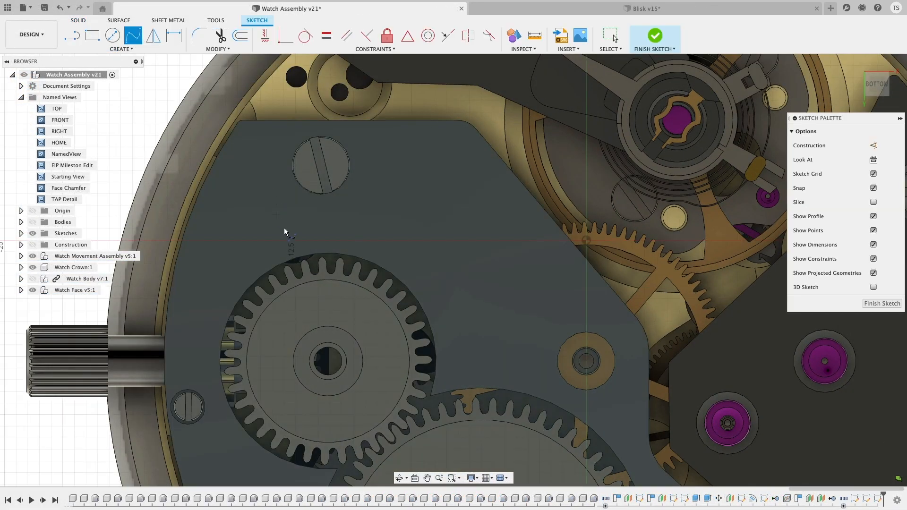
pyautogui.click(290, 238)
pyautogui.click(376, 216)
pyautogui.click(500, 321)
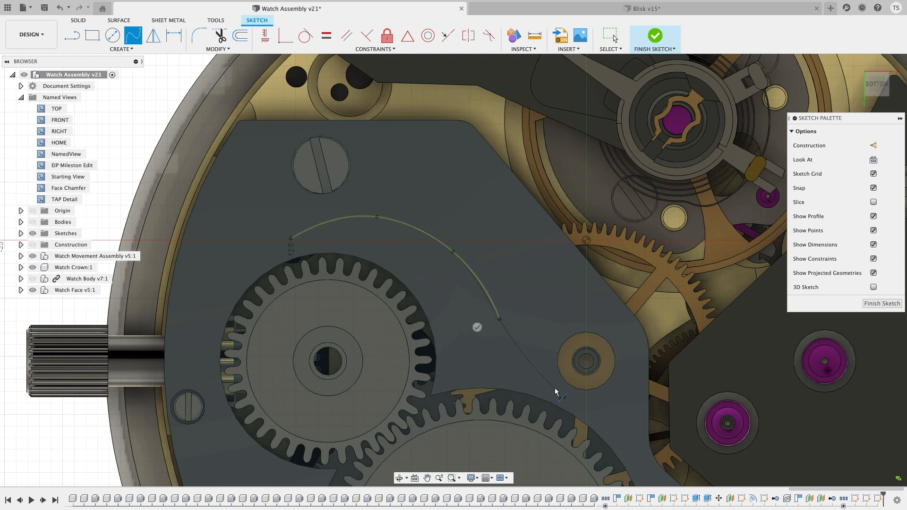
pyautogui.click(553, 388)
pyautogui.press('Return')
# - Add Text On Path along the new spline reading "It's all about the details..."
pyautogui.click(122, 48)
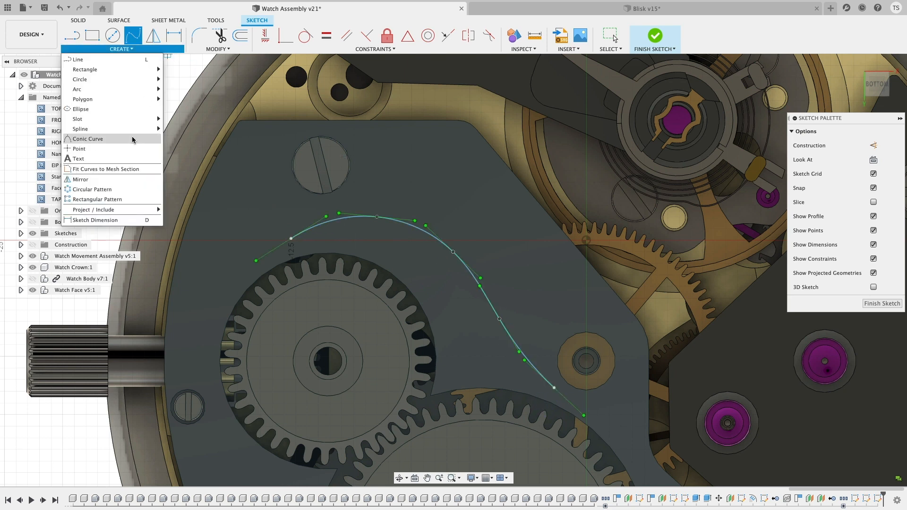
pyautogui.click(129, 158)
pyautogui.click(737, 132)
pyautogui.click(722, 154)
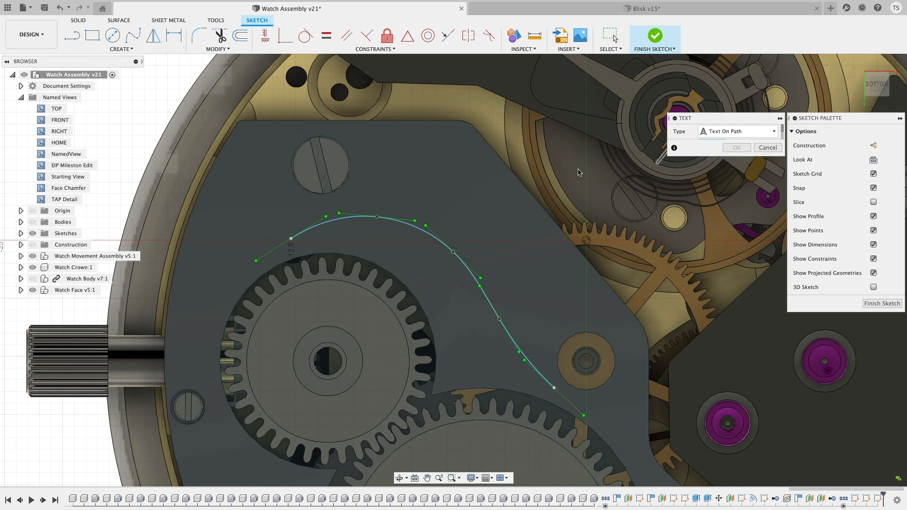
pyautogui.click(418, 230)
pyautogui.click(710, 148)
pyautogui.write("It's all ")
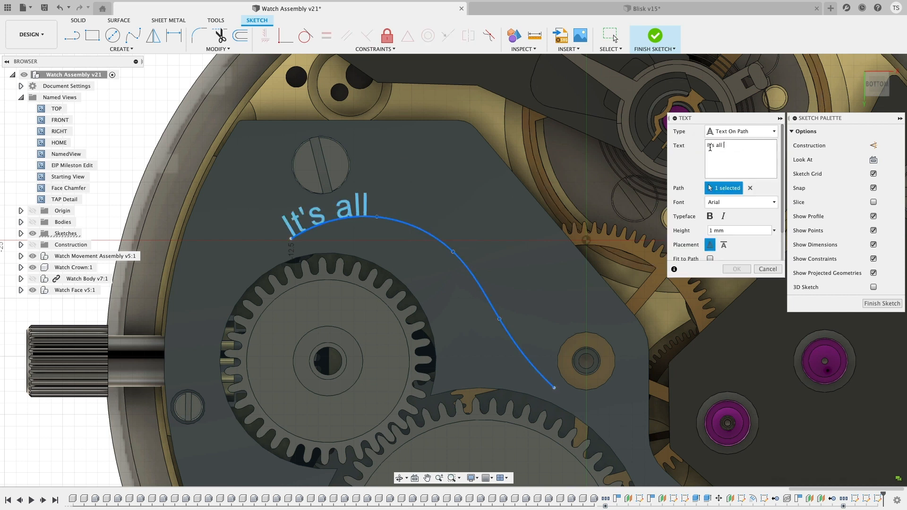
pyautogui.write('about the details..')
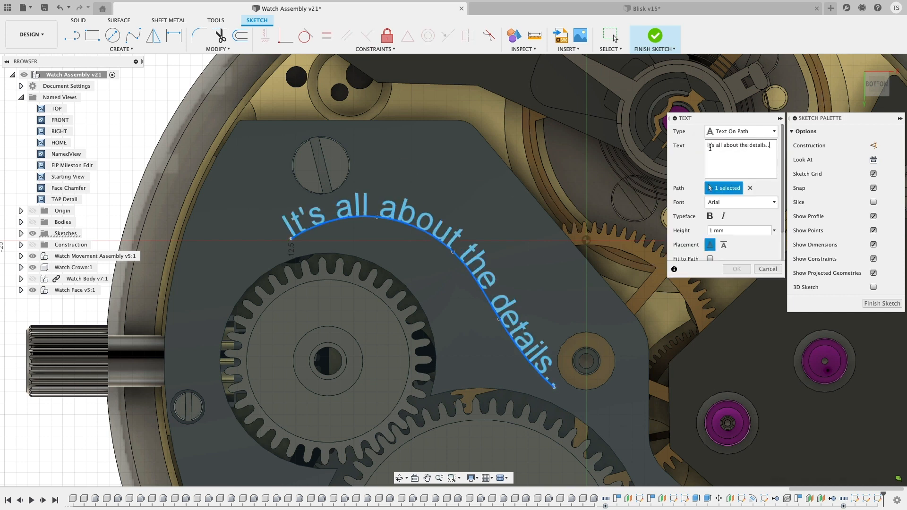
pyautogui.click(746, 269)
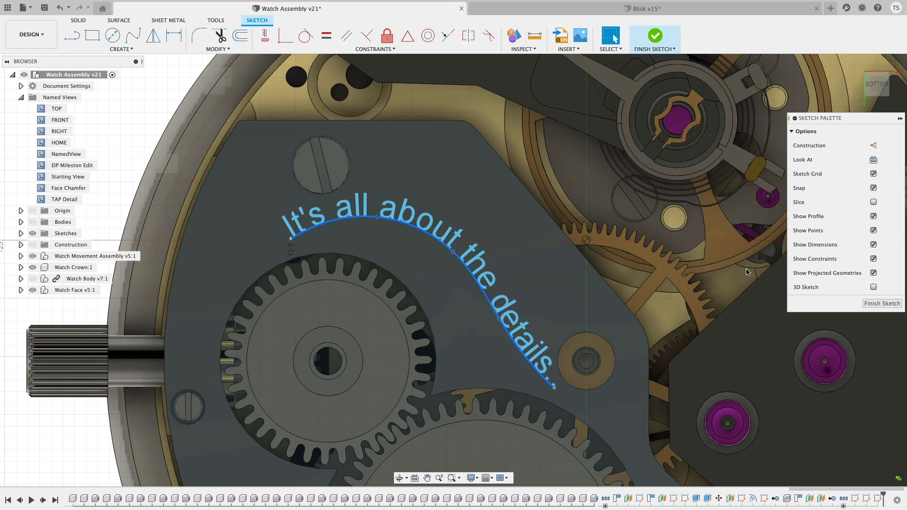
# - Reshape the text's spline by moving its three middle fit points slightly inward toward the gears
pyautogui.moveTo(376, 213); pyautogui.dragTo(376, 229)
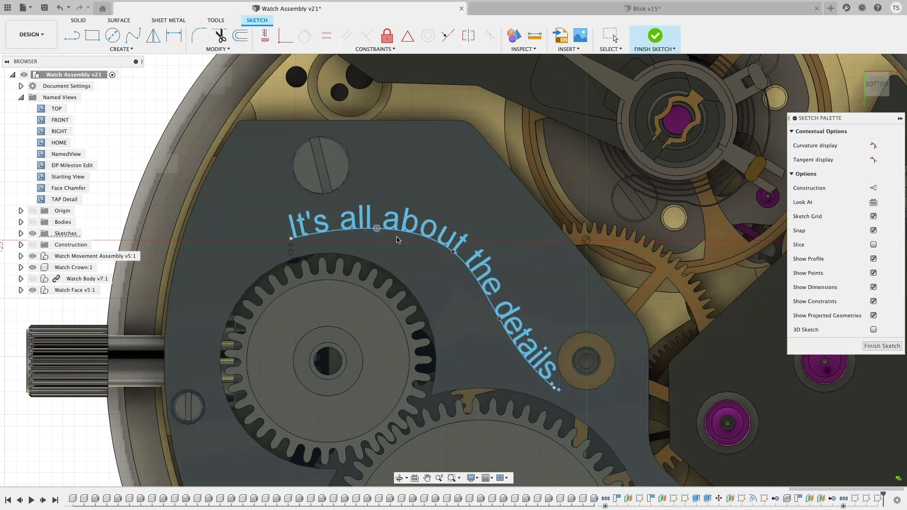
pyautogui.moveTo(452, 253); pyautogui.dragTo(447, 264)
pyautogui.moveTo(499, 319); pyautogui.dragTo(486, 331)
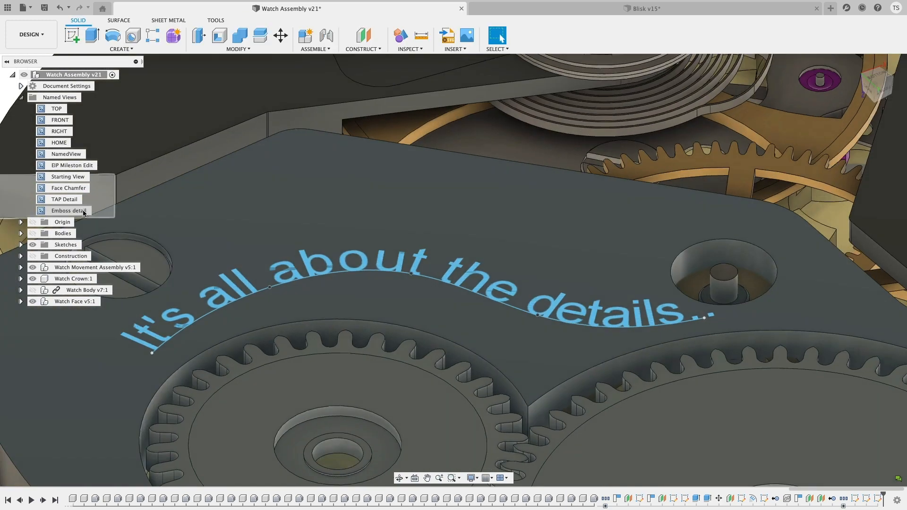
# - Emboss the curved text onto the dark movement plate's flat face using the deboss effect
pyautogui.click(123, 46)
pyautogui.click(137, 159)
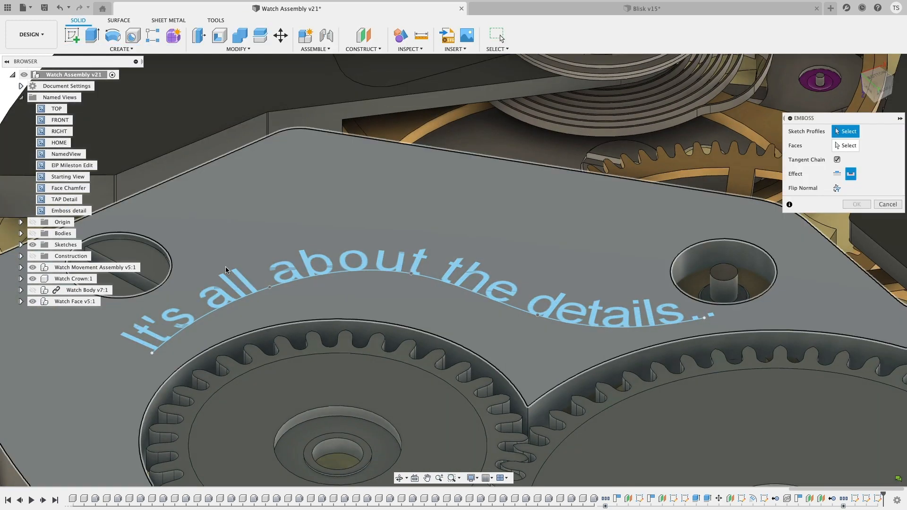
pyautogui.click(235, 275)
pyautogui.click(845, 146)
pyautogui.click(819, 282)
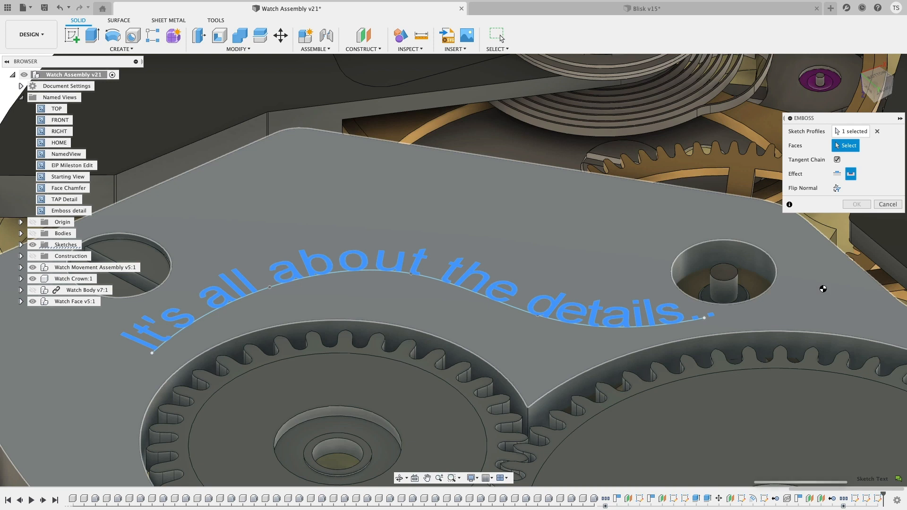
pyautogui.click(854, 173)
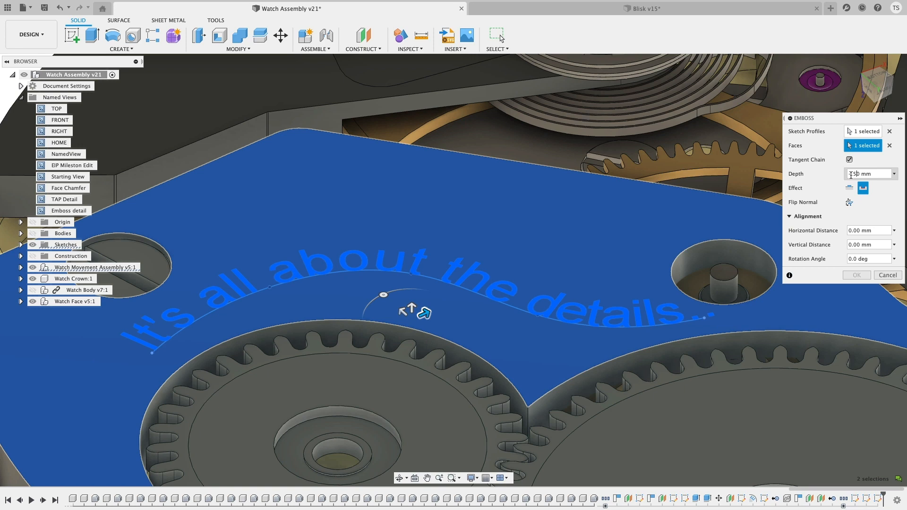
pyautogui.click(856, 275)
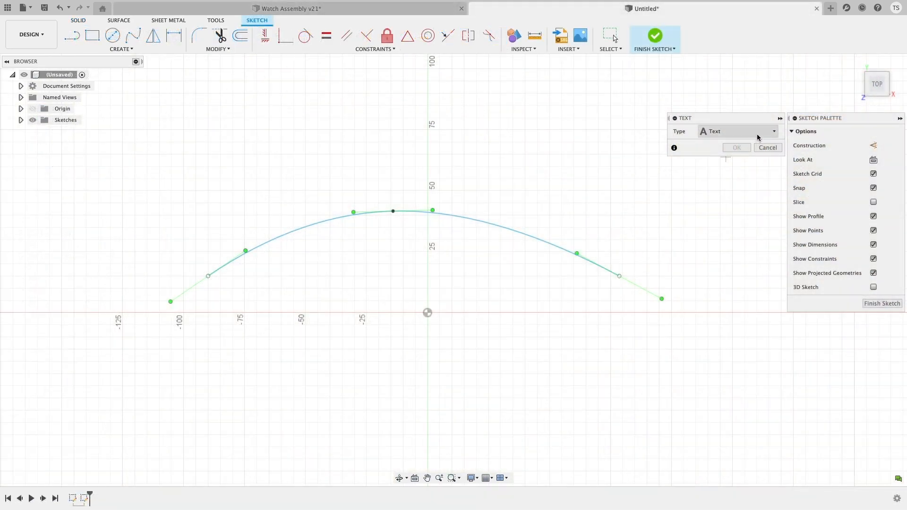
# - In the untitled design's sketch, set the text type to Text On Path and choose the arched spline as its path
pyautogui.click(758, 137)
pyautogui.click(713, 151)
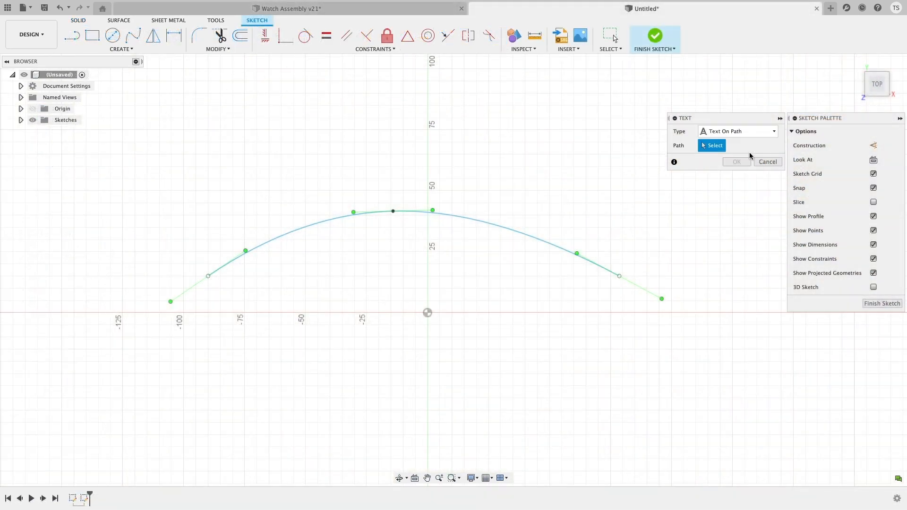
pyautogui.click(530, 238)
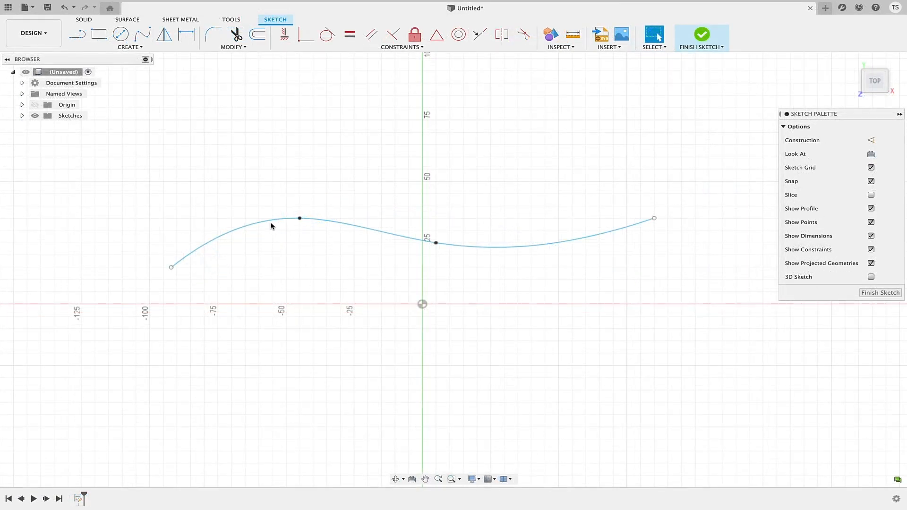
pyautogui.click(267, 221)
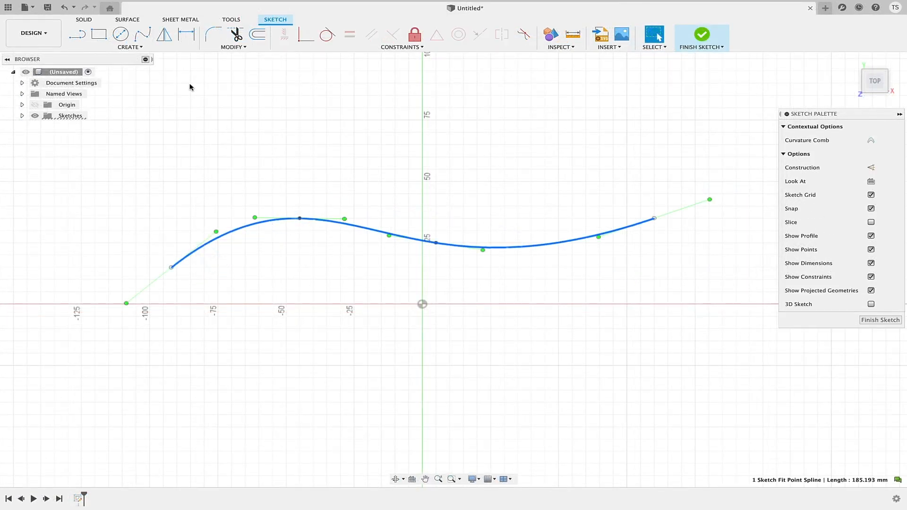
pyautogui.click(130, 47)
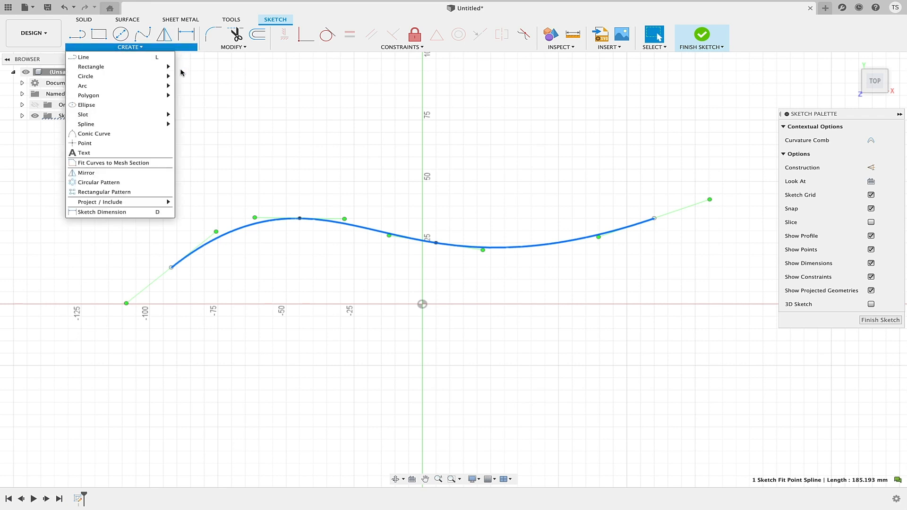
pyautogui.click(151, 152)
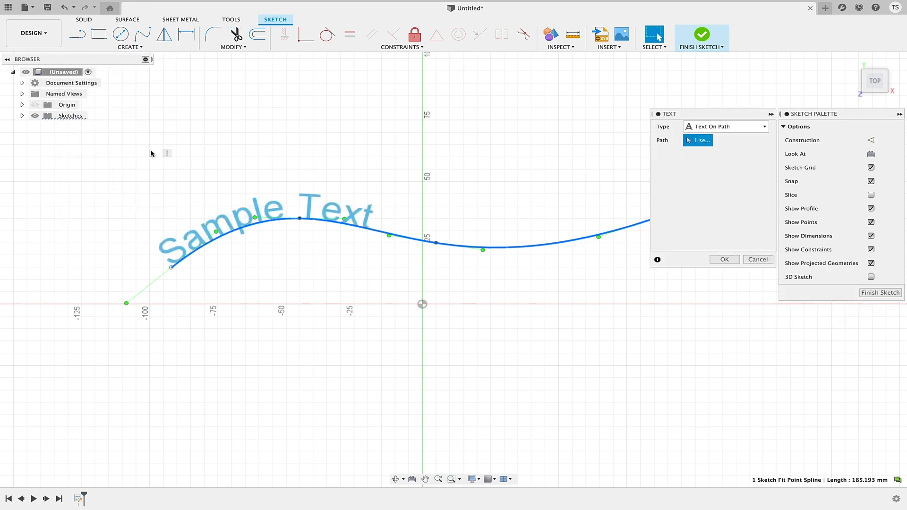
pyautogui.press('Escape')
# - Add Text on Path along the wavy spline reading "Hello World. I'm text on path...", and shift the spline's third fit point along its length
pyautogui.click(480, 251)
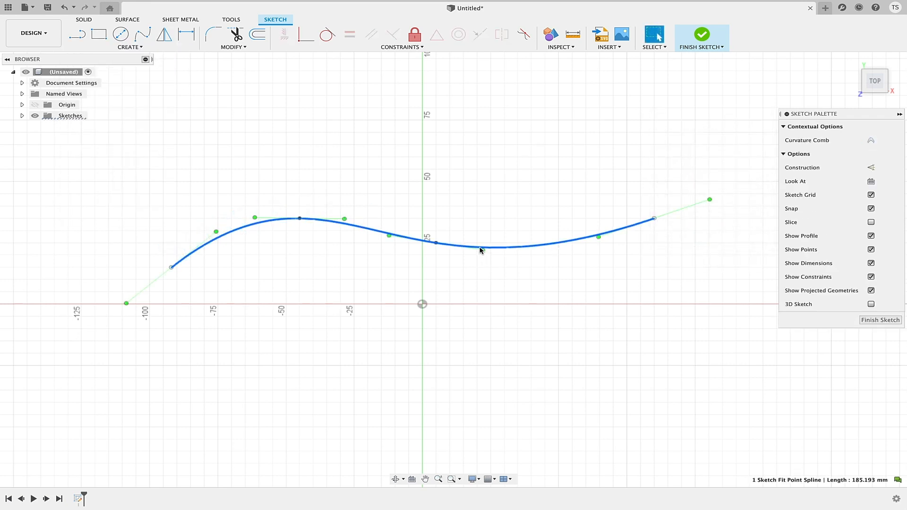
pyautogui.rightClick(480, 250)
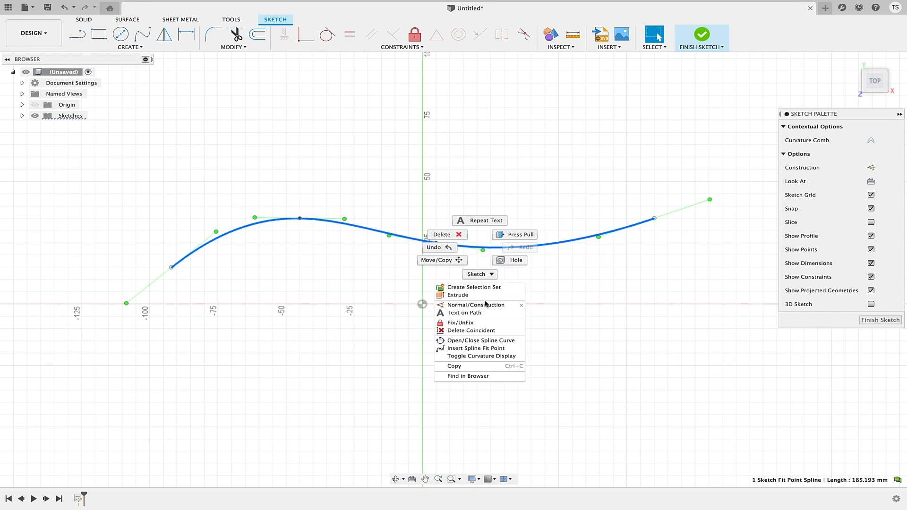
pyautogui.click(487, 313)
pyautogui.write('Hello ')
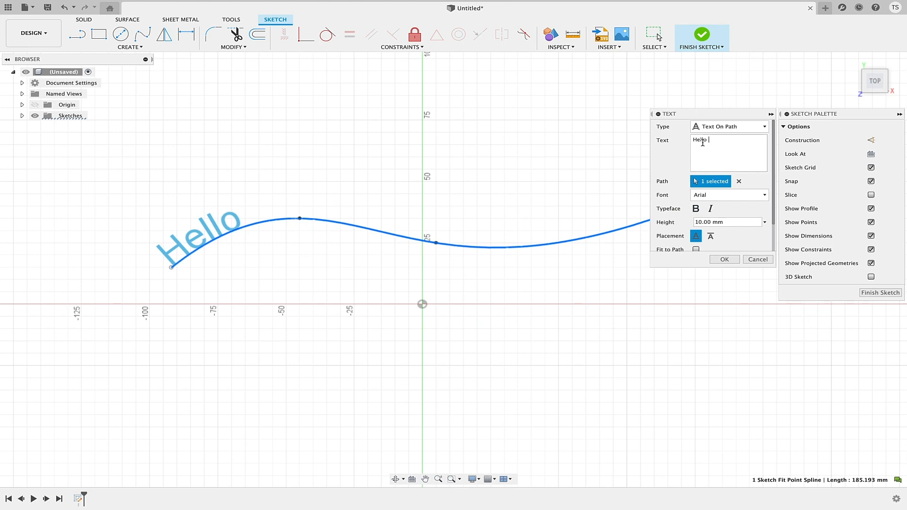
pyautogui.write("World. I'm text on path...")
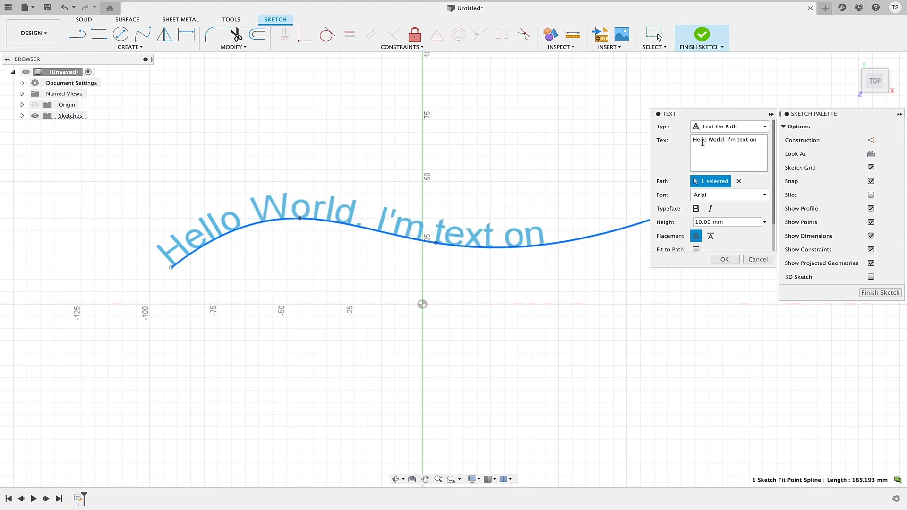
pyautogui.click(737, 259)
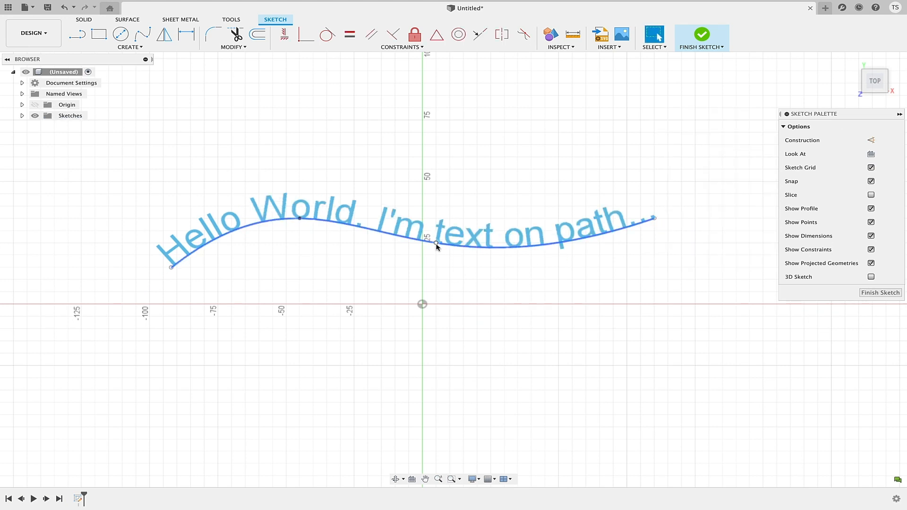
pyautogui.moveTo(435, 243); pyautogui.dragTo(503, 249)
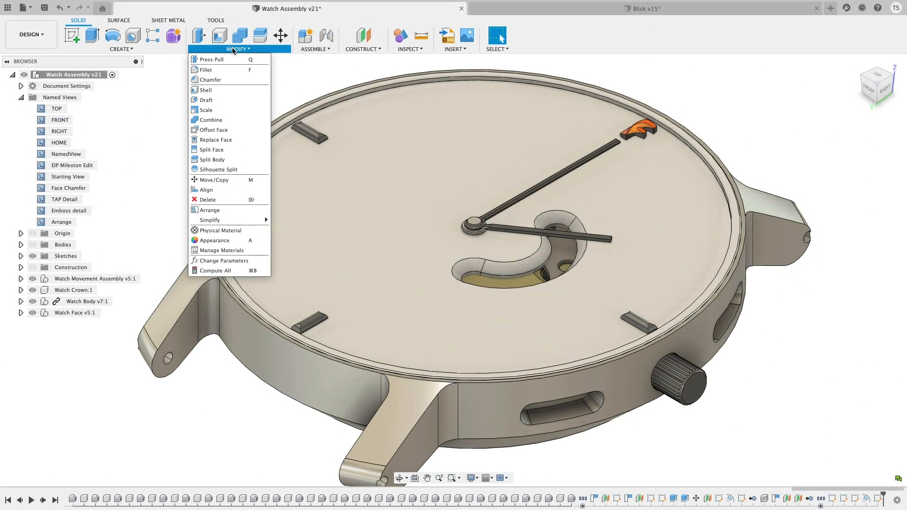
# - Arrange the Watch Crown, Watch Body and Watch Face components on the large square sketch in the Arrange view
pyautogui.click(209, 211)
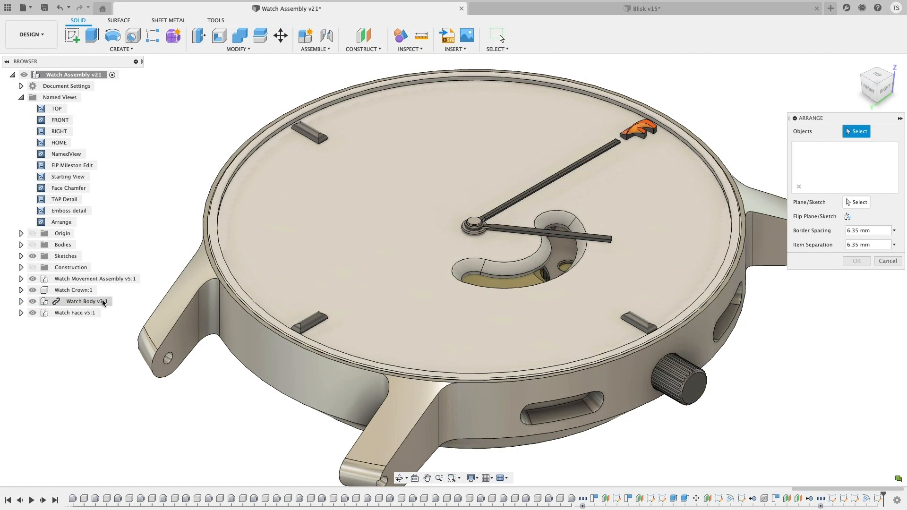
pyautogui.click(73, 290)
pyautogui.click(87, 302)
pyautogui.click(74, 312)
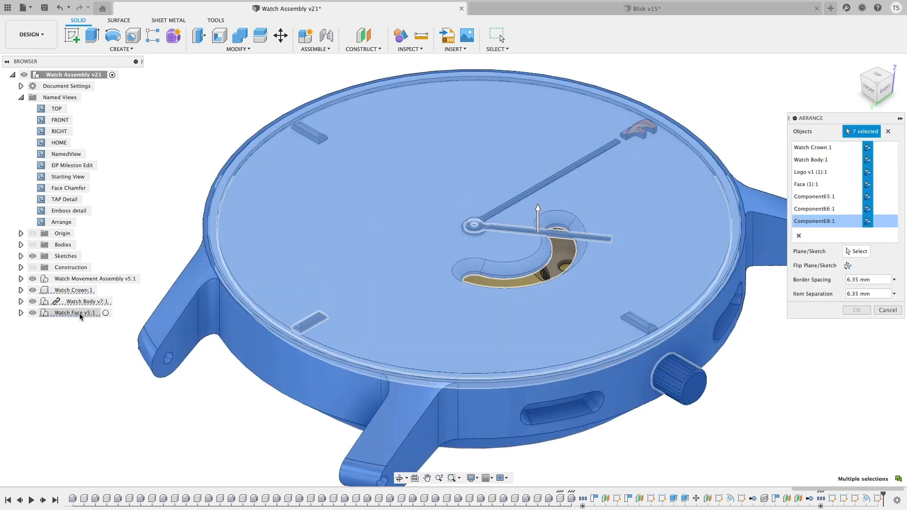
pyautogui.doubleClick(75, 223)
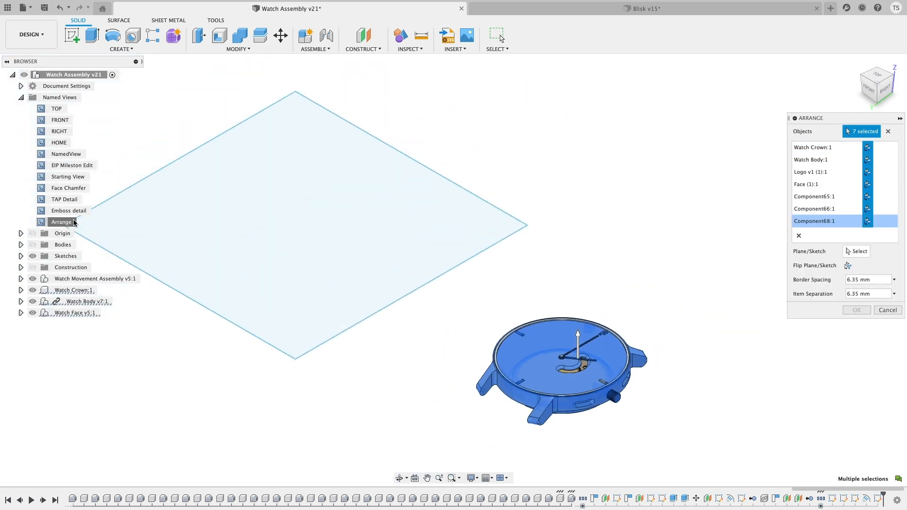
pyautogui.click(810, 250)
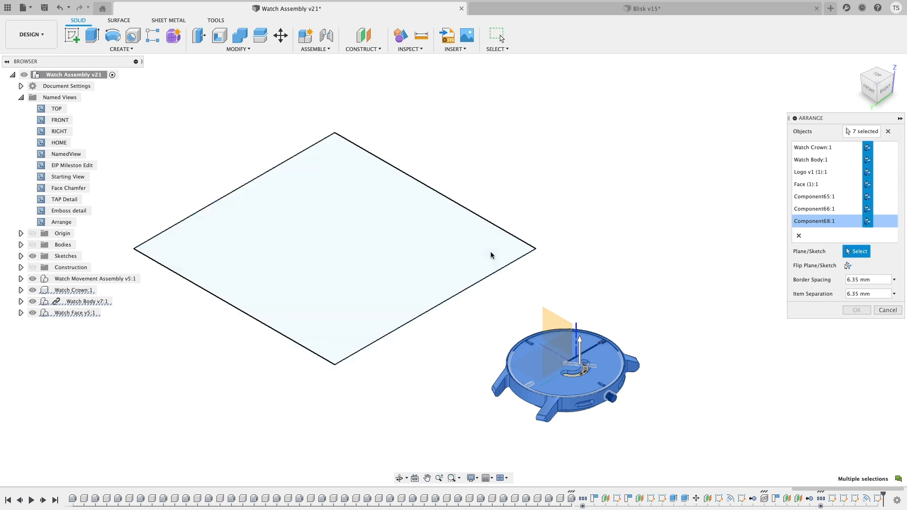
pyautogui.click(519, 254)
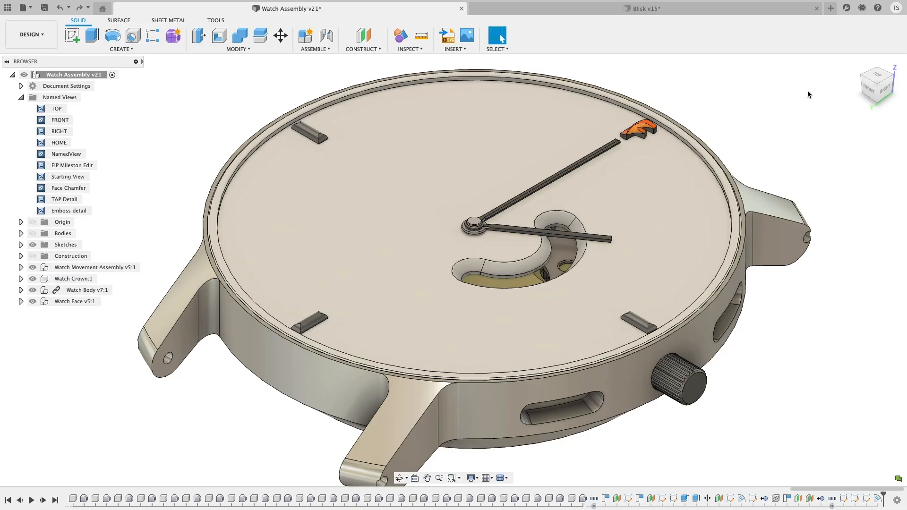
# - Enable the Arrange and Simplify tools in the Design preferences and apply the change
pyautogui.click(899, 9)
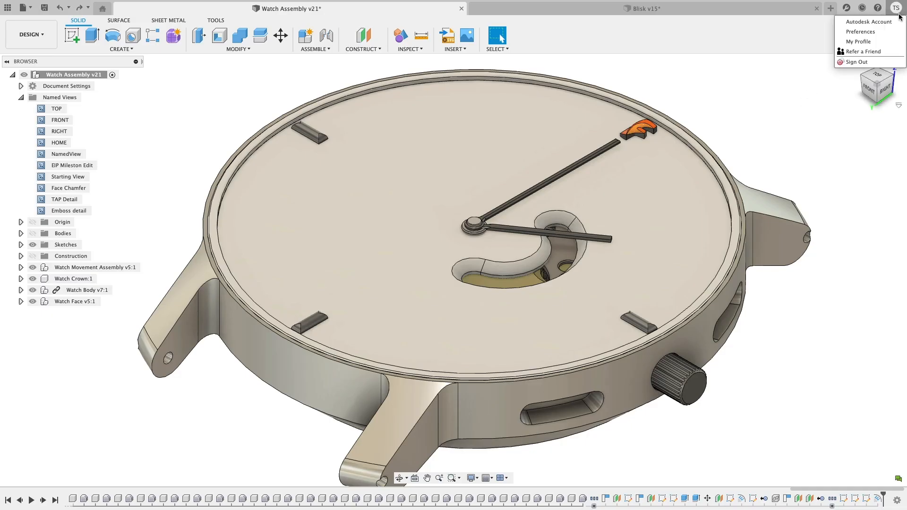
pyautogui.click(895, 32)
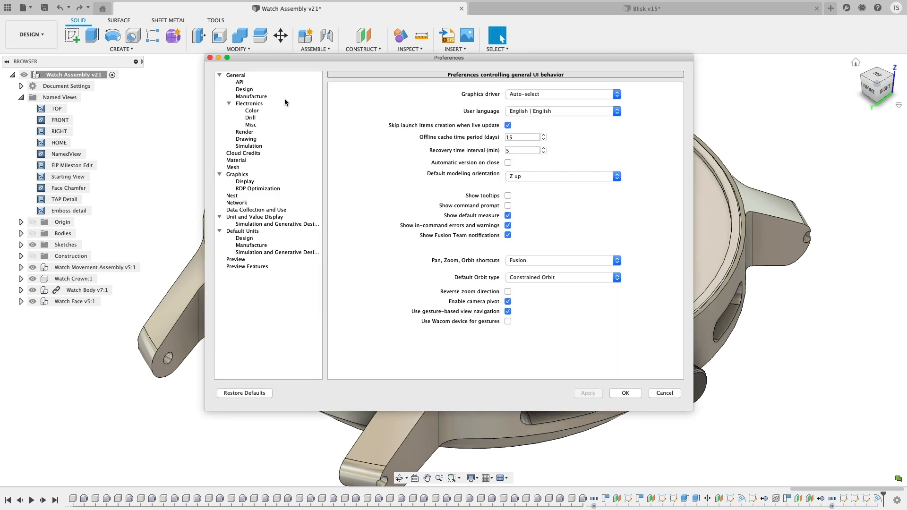
pyautogui.click(245, 90)
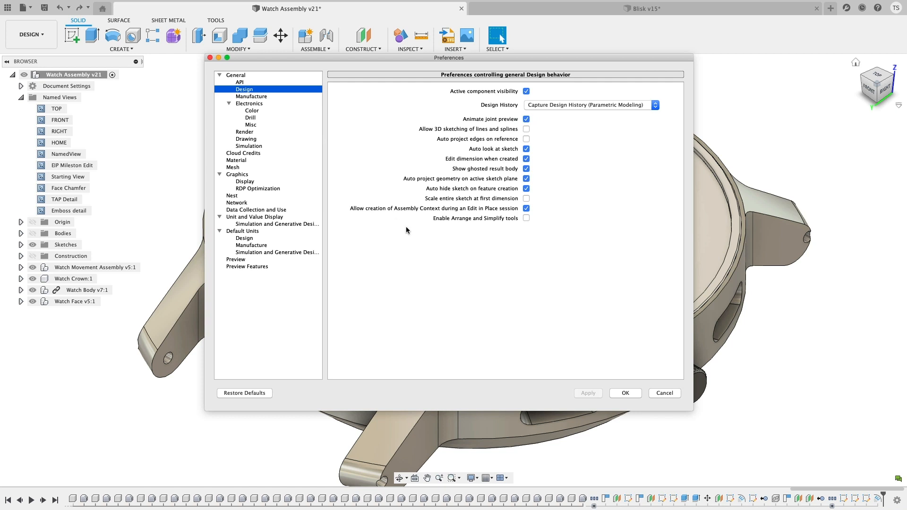
pyautogui.click(526, 218)
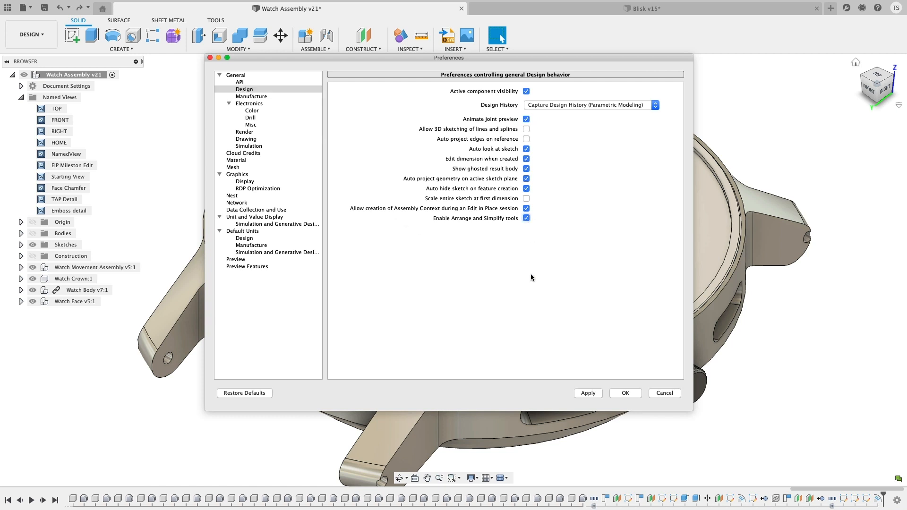
pyautogui.click(587, 394)
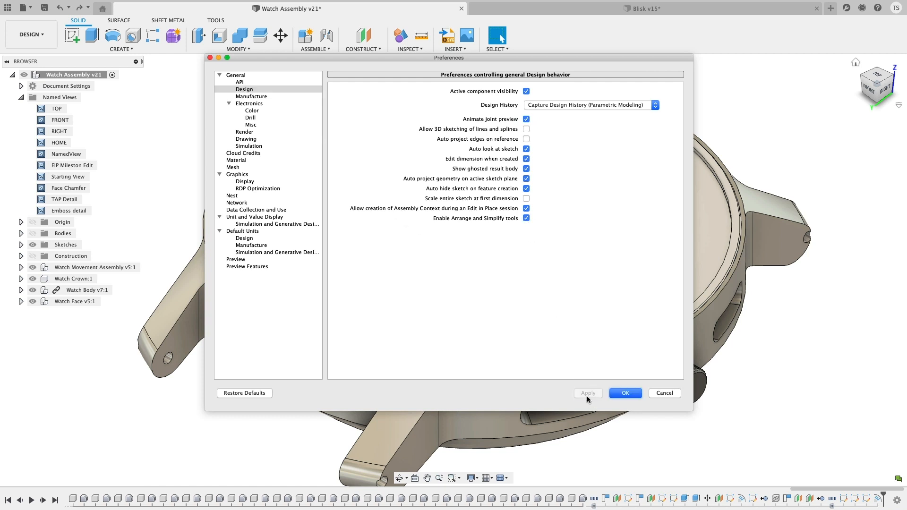
# - Close the preferences and fillet the four edges of the gear pockets in the watch movement plate with a 0.5 mm radius
pyautogui.click(624, 394)
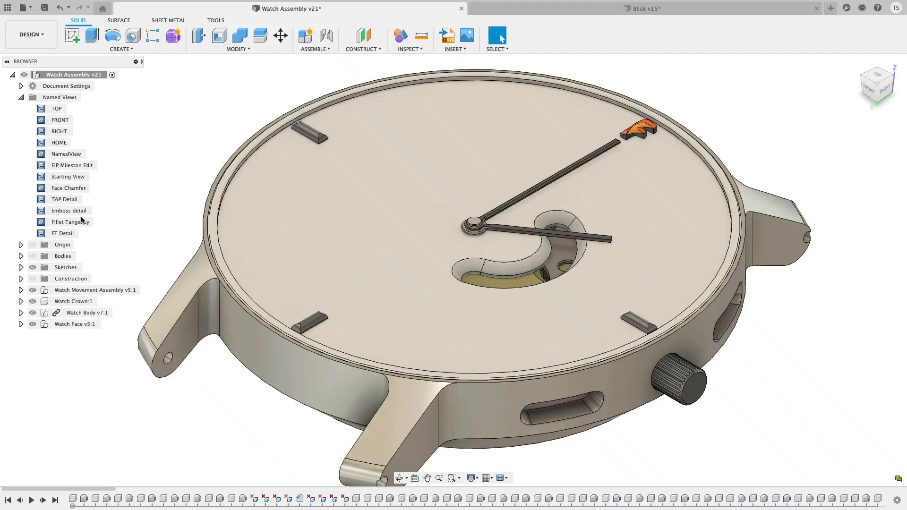
pyautogui.doubleClick(76, 222)
pyautogui.doubleClick(62, 233)
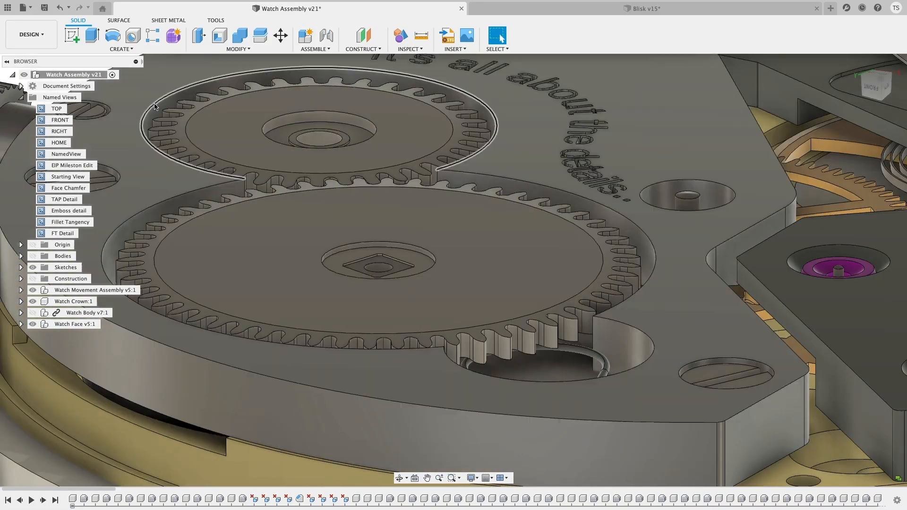
pyautogui.click(238, 49)
pyautogui.click(215, 70)
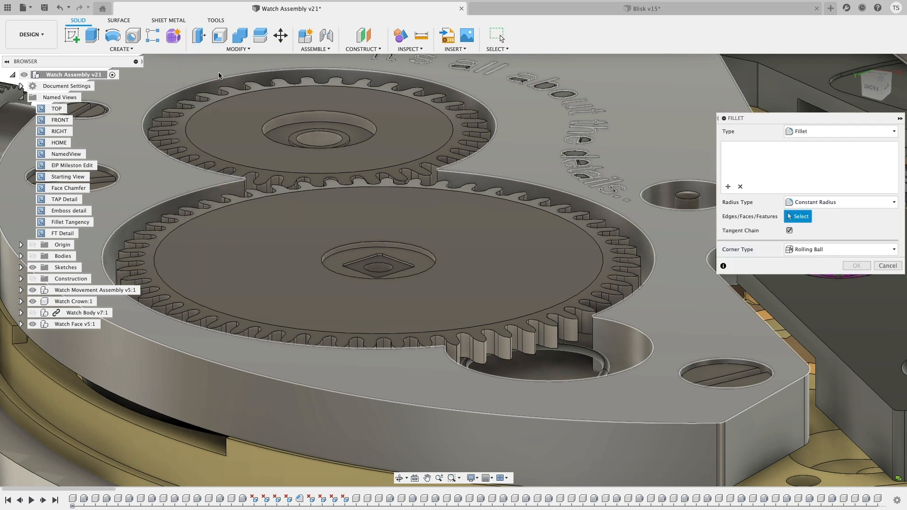
pyautogui.click(191, 188)
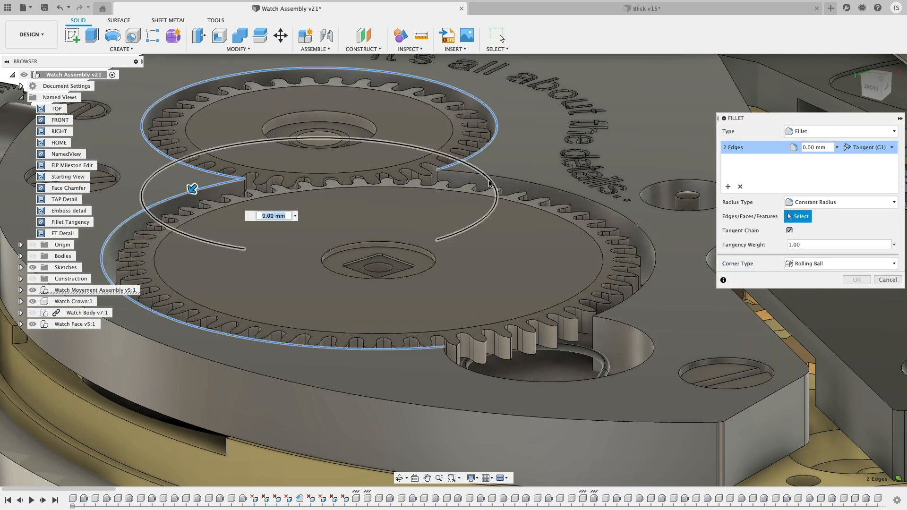
pyautogui.click(505, 176)
pyautogui.click(635, 327)
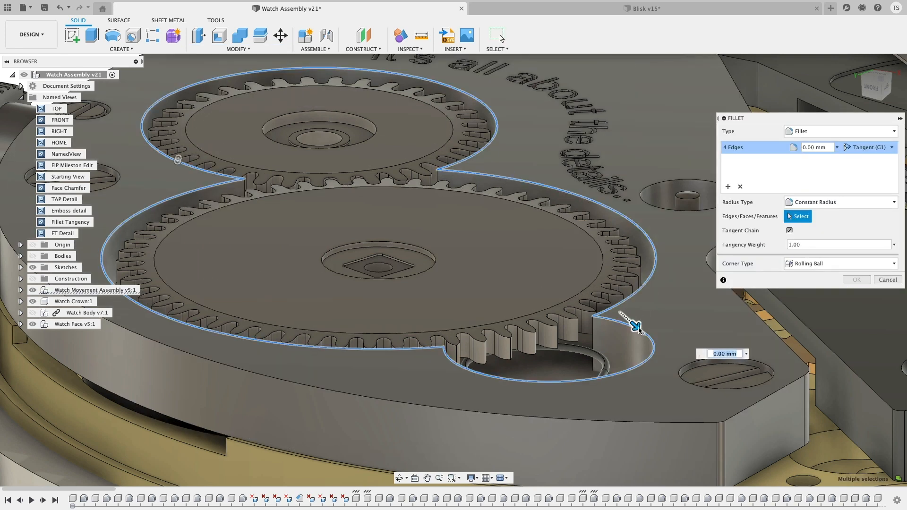
pyautogui.moveTo(636, 326); pyautogui.dragTo(639, 329)
pyautogui.write('.5')
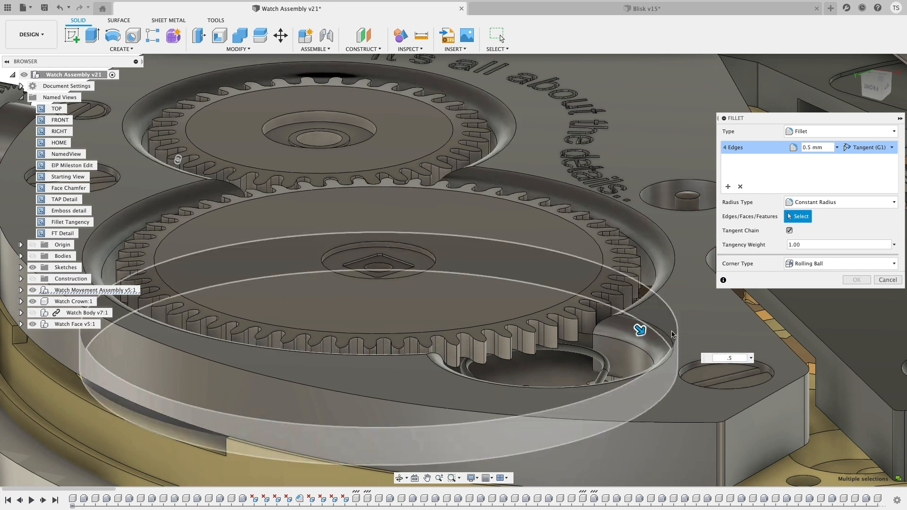
# - Set the gear pocket fillet's tangency weight to 2 and finish the fillet
pyautogui.click(800, 246)
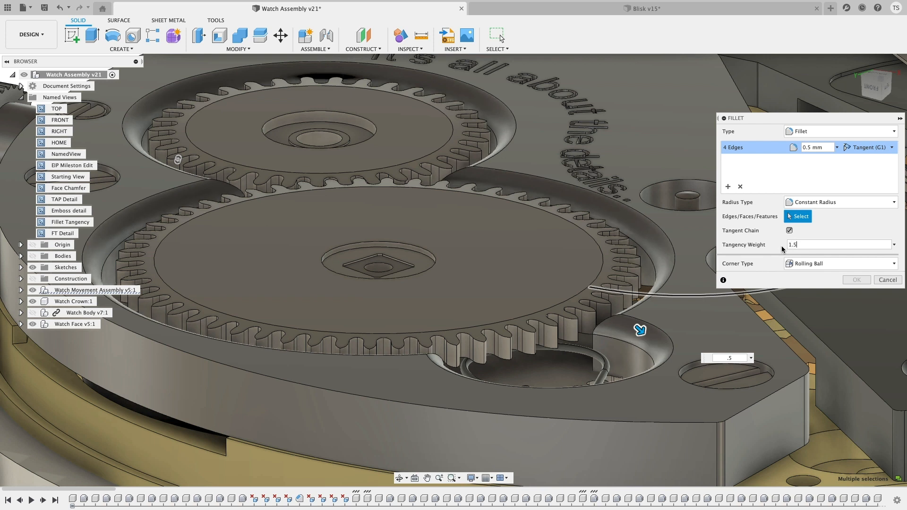
pyautogui.press('BackSpace')
pyautogui.write('2')
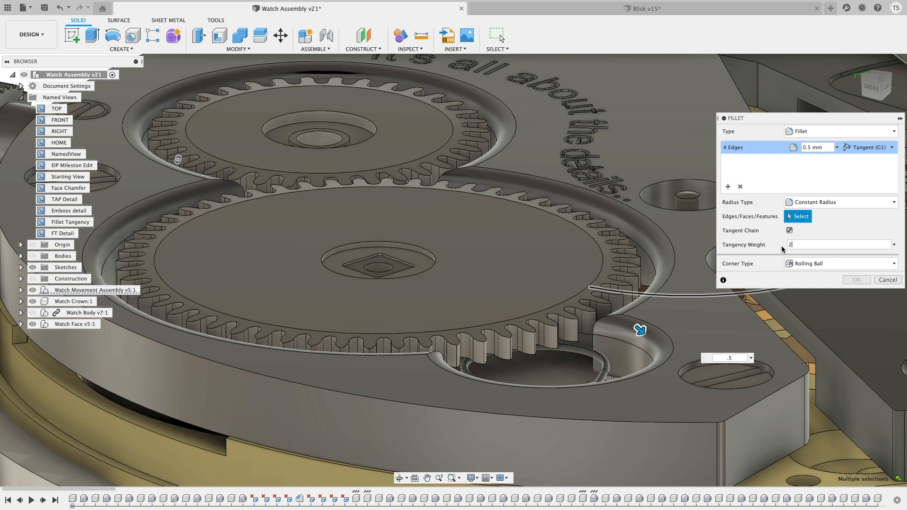
pyautogui.click(853, 281)
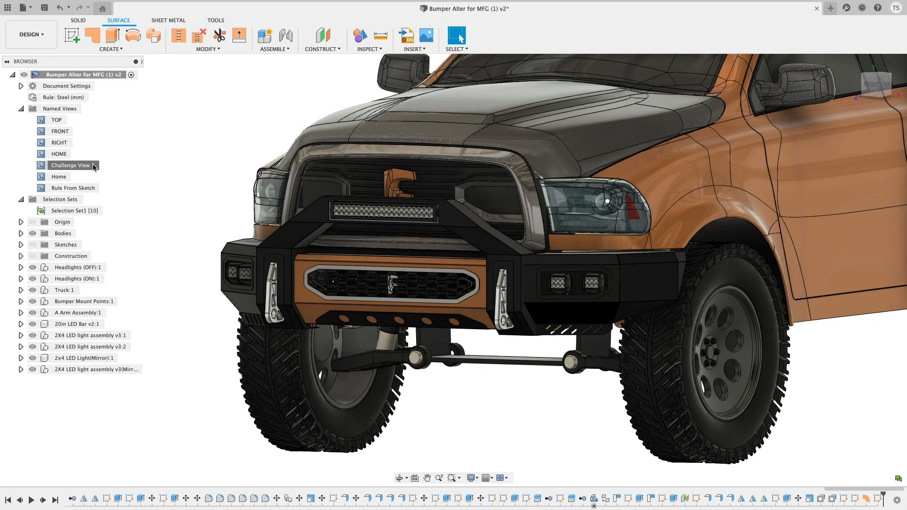
# - In the Bumper Alter for MFG design's Challenge View 1, hide the components of Selection Set1 and show the sketches
pyautogui.doubleClick(93, 165)
pyautogui.click(108, 211)
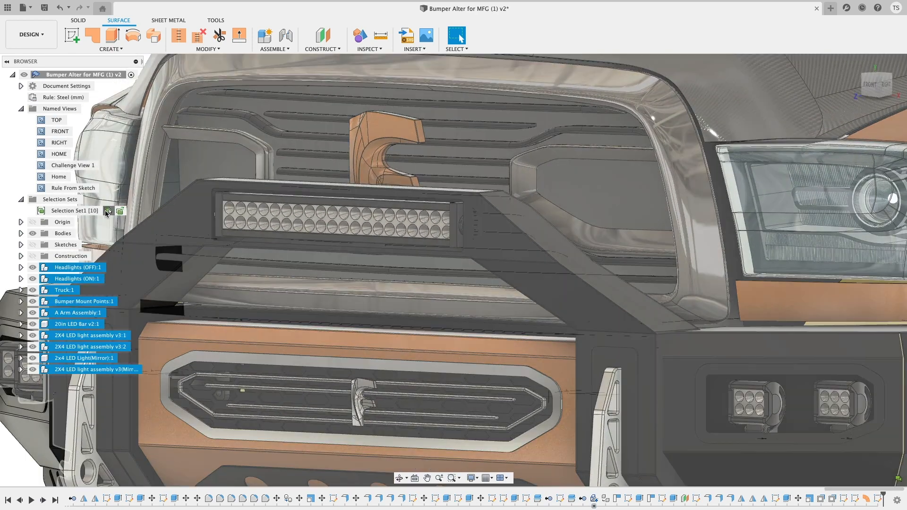
pyautogui.press('Escape')
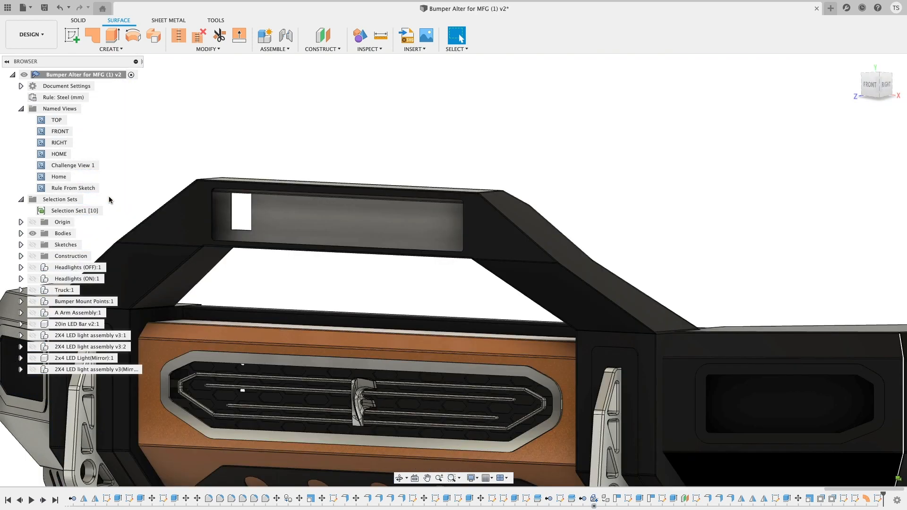
pyautogui.click(33, 244)
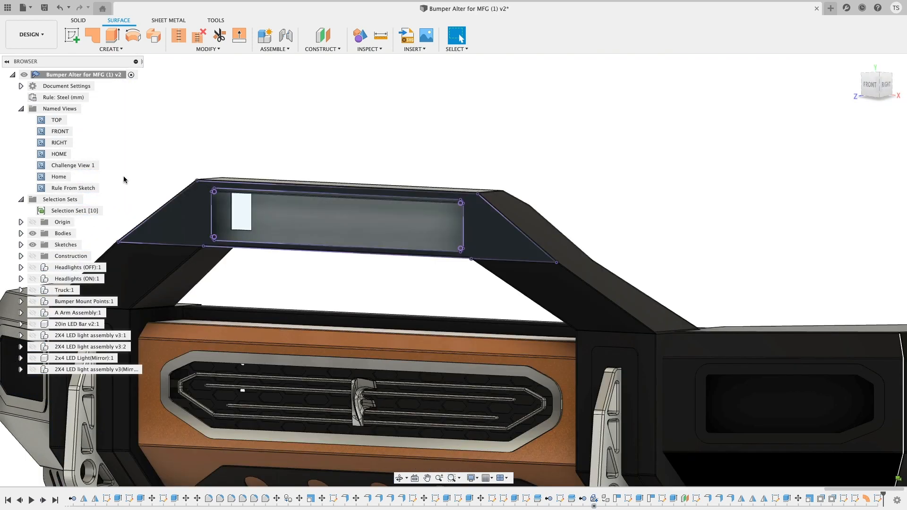
# - Create a Ruled surface of type Direction from the rectangular light bar sketch profile on the bumper, picking its direction reference
pyautogui.click(154, 52)
pyautogui.click(112, 139)
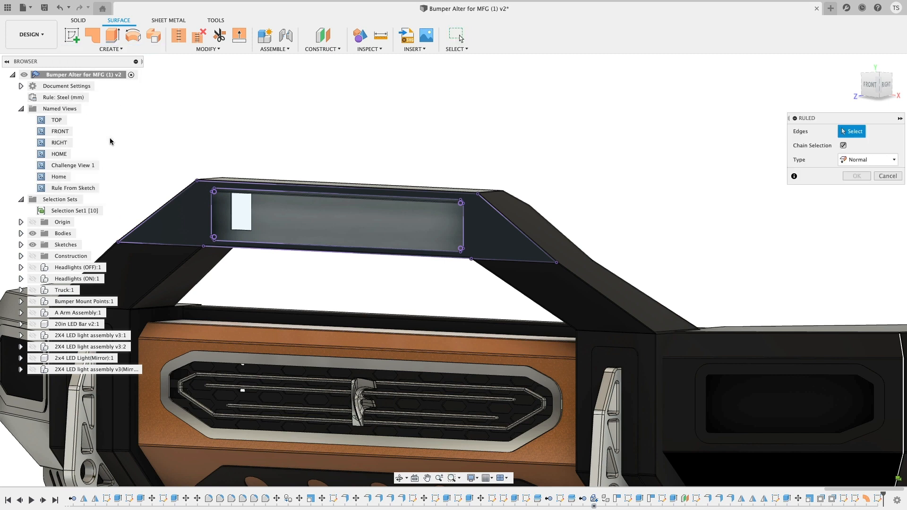
pyautogui.click(191, 216)
pyautogui.doubleClick(122, 189)
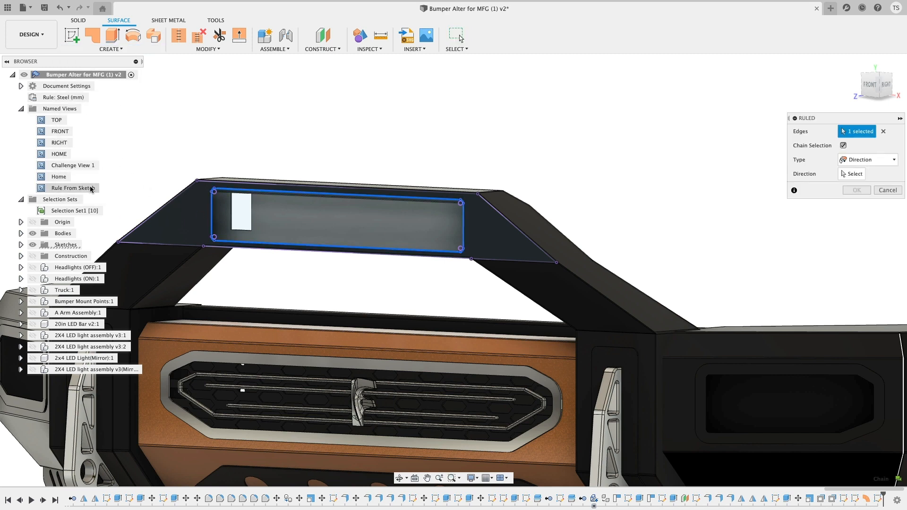
pyautogui.click(852, 174)
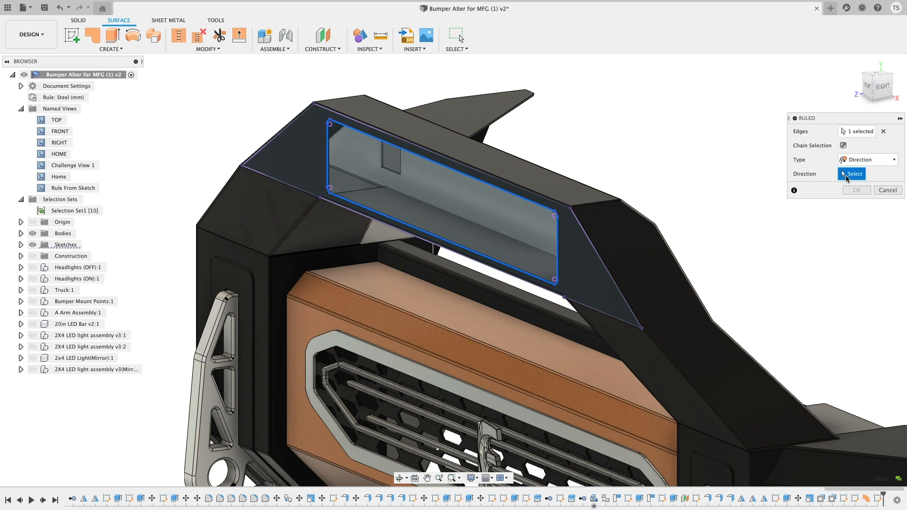
pyautogui.click(330, 165)
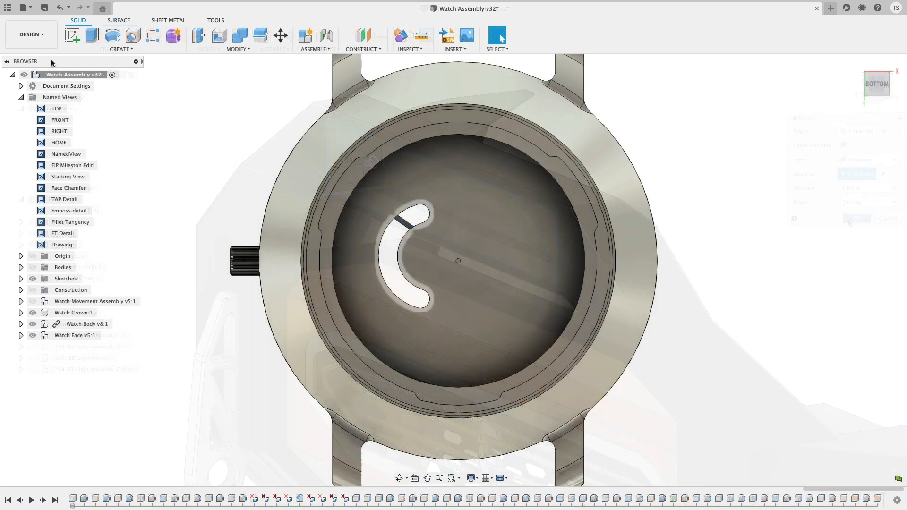
# - Create a new drawing from the Watch Assembly design with visible contents only, from scratch, ISO standard, mm units and A3 sheet
pyautogui.click(31, 34)
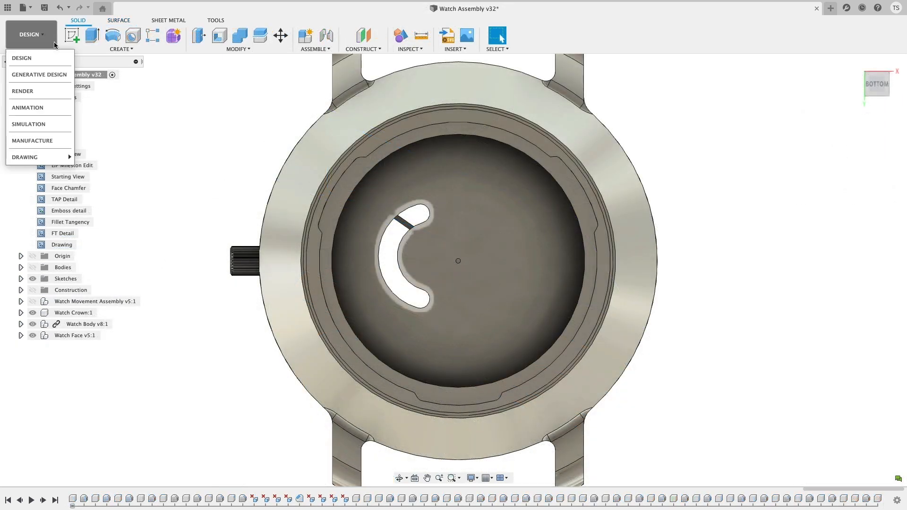
pyautogui.moveTo(57, 157)
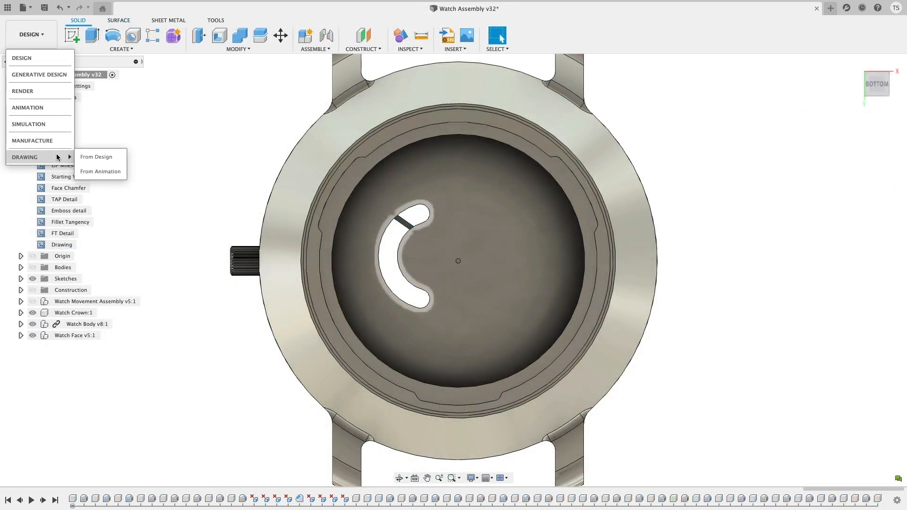
pyautogui.click(116, 157)
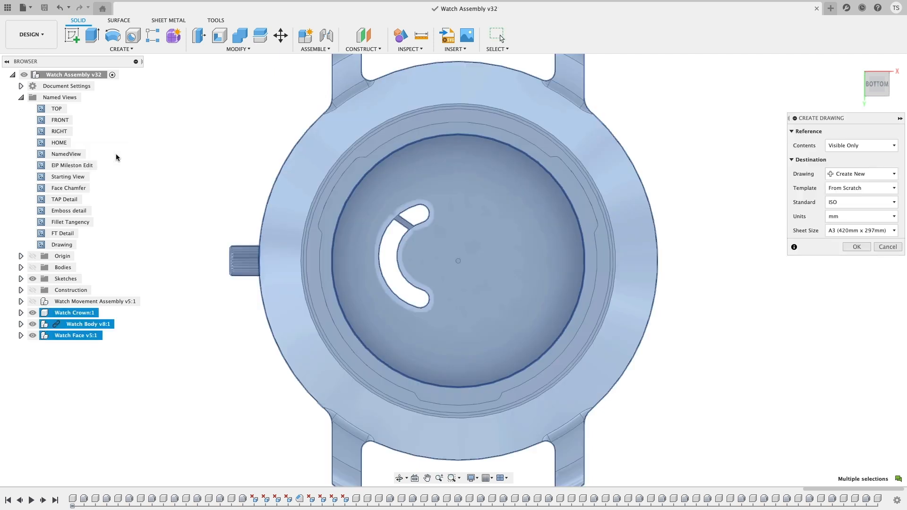
pyautogui.click(857, 247)
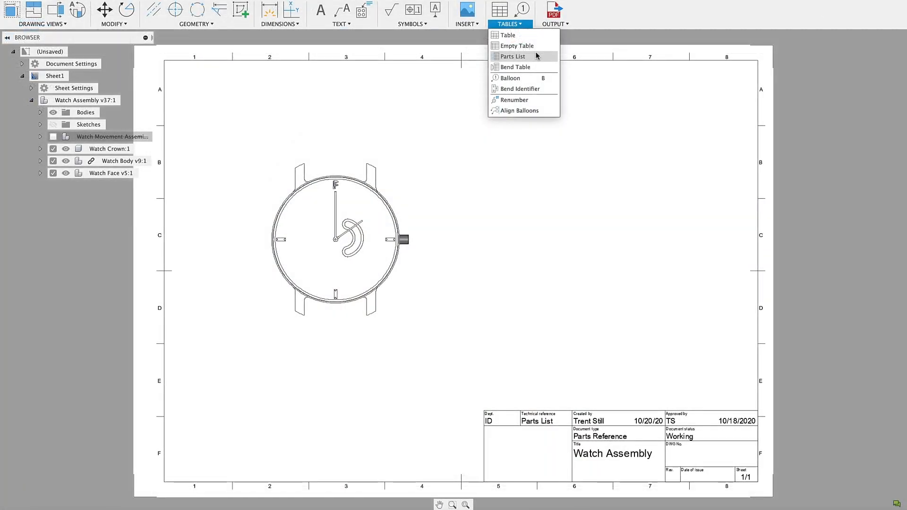
# - Add a parts list with the All Levels structure at the upper-right corner of the drawing border
pyautogui.click(537, 55)
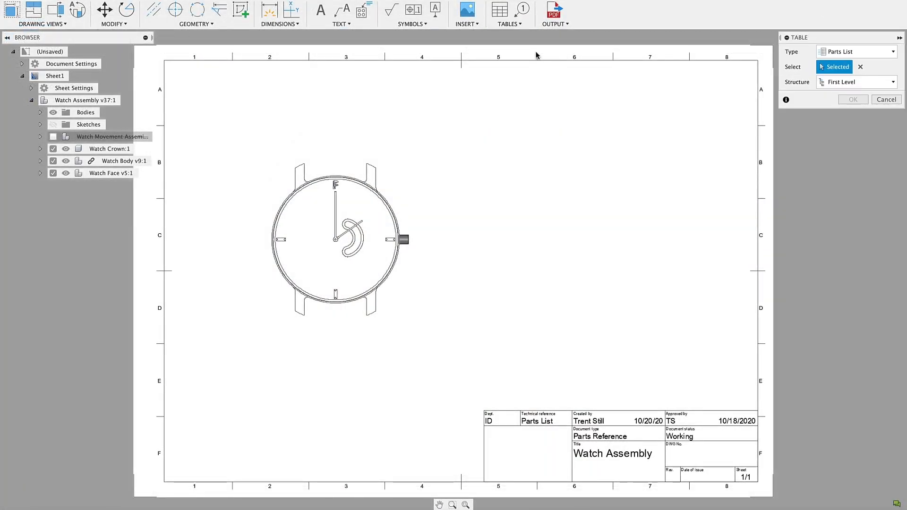
pyautogui.click(537, 55)
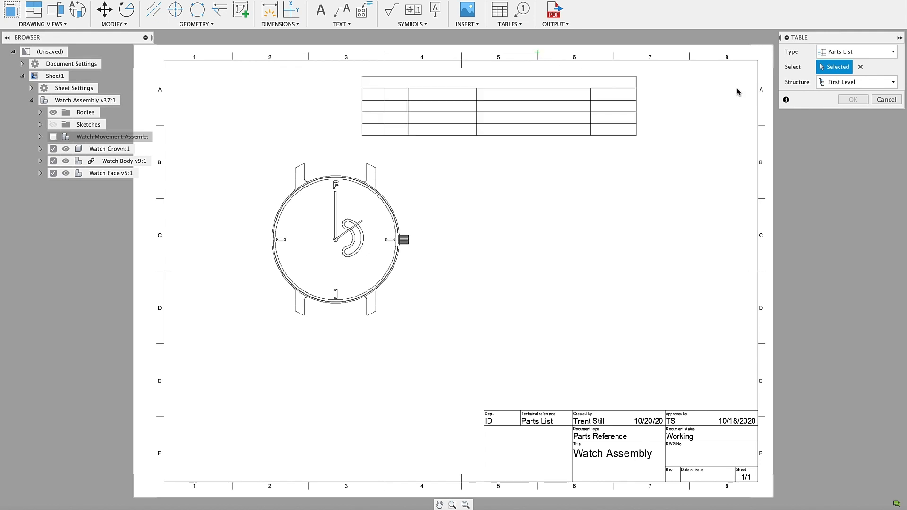
pyautogui.click(862, 85)
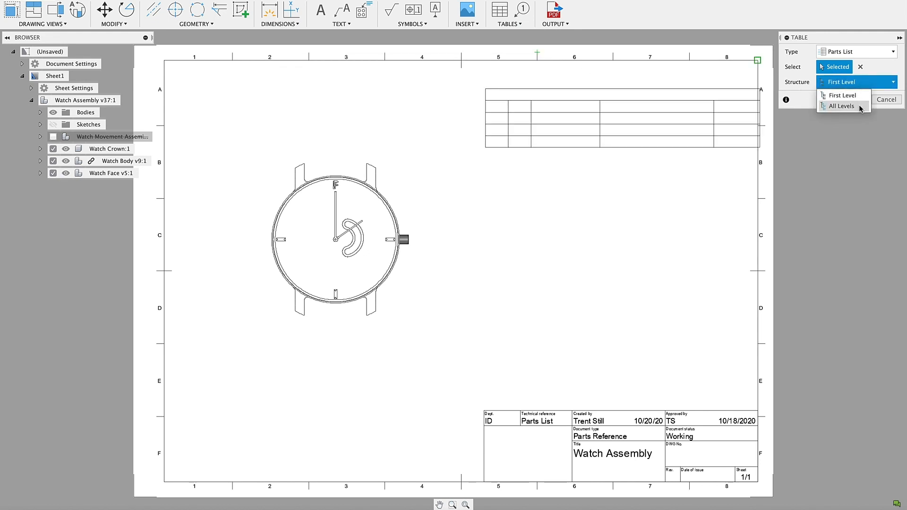
pyautogui.click(842, 107)
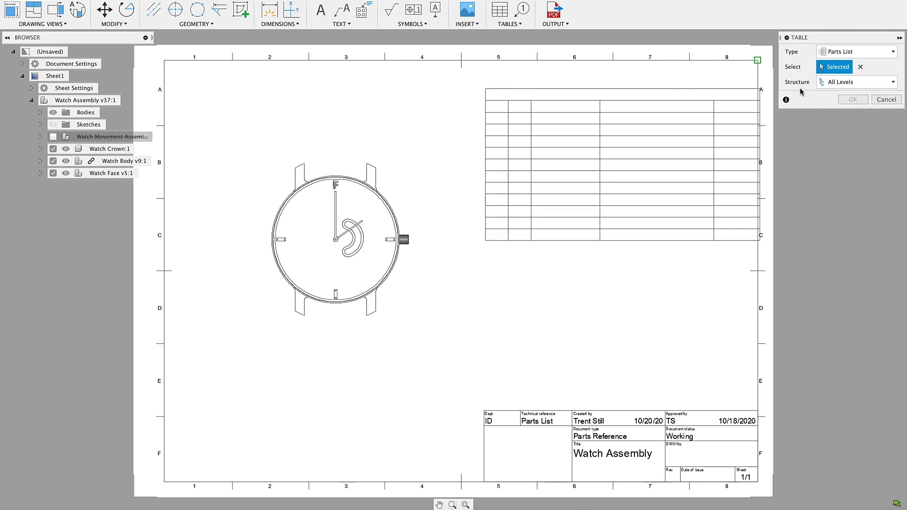
pyautogui.click(758, 63)
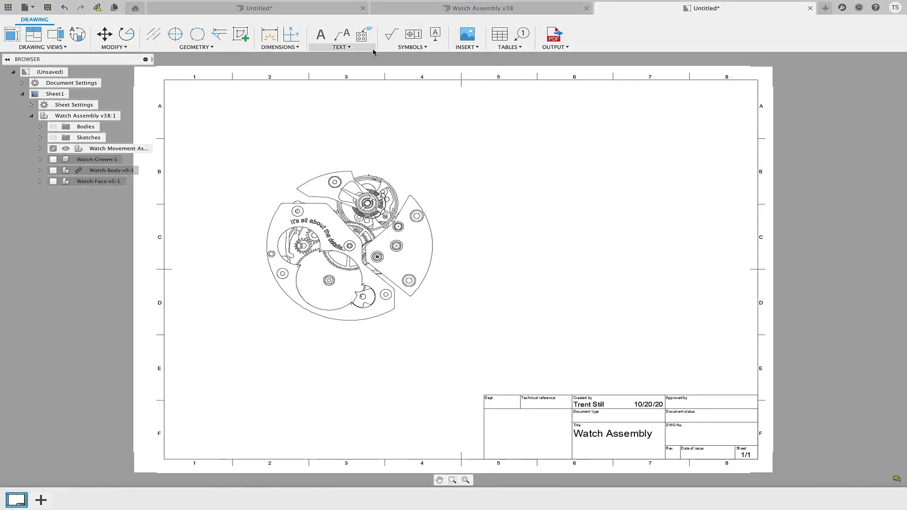
# - Add Hole and Thread Notes above the watch movement view for the plate's upper-left screw hole and the small hole at its left edge
pyautogui.click(373, 49)
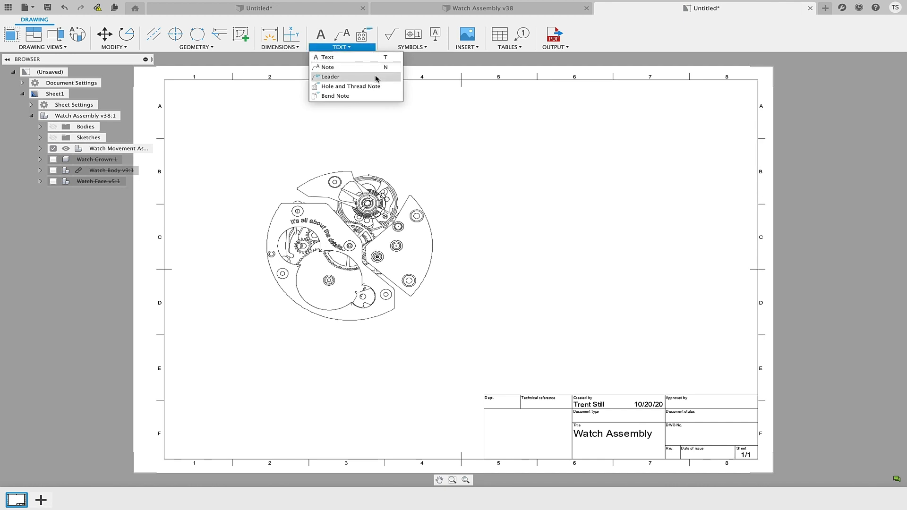
pyautogui.click(387, 87)
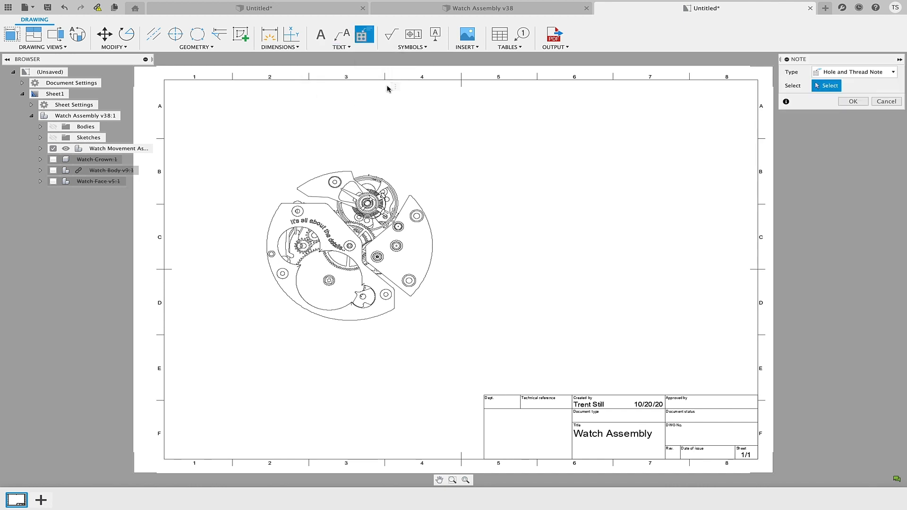
pyautogui.click(298, 210)
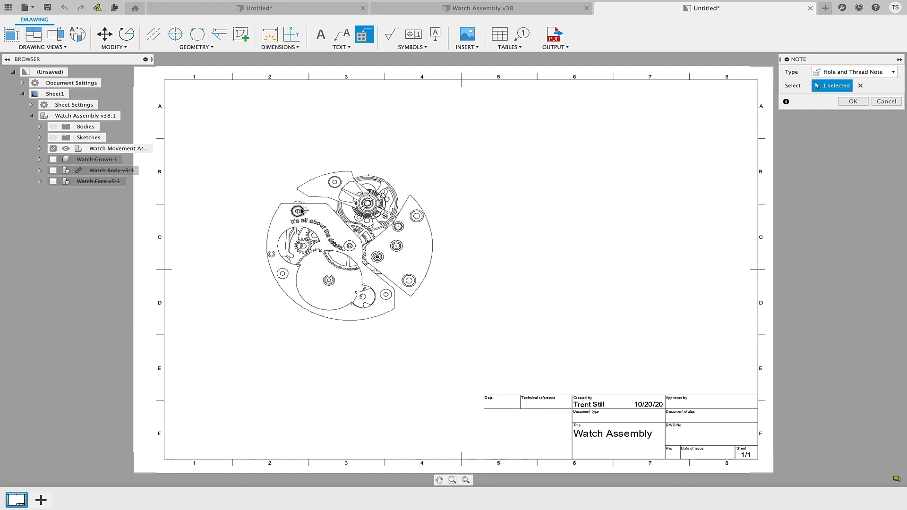
pyautogui.click(383, 135)
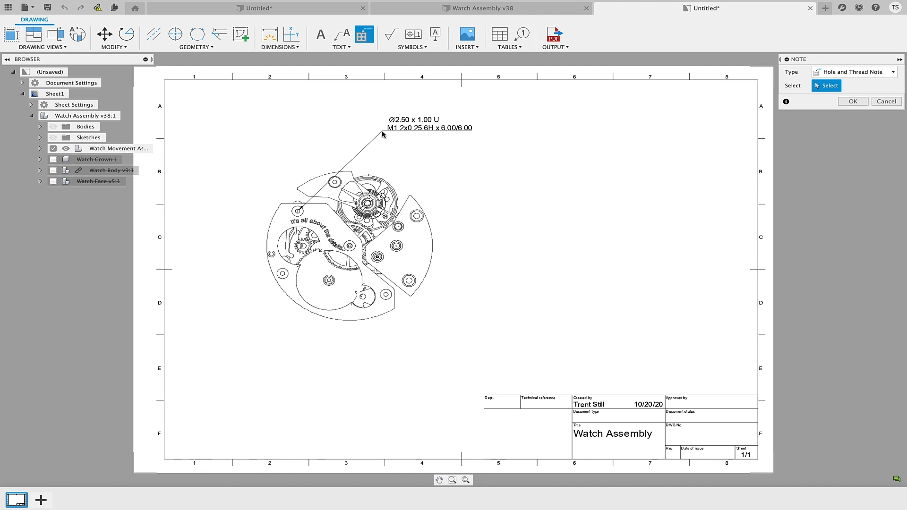
pyautogui.click(271, 253)
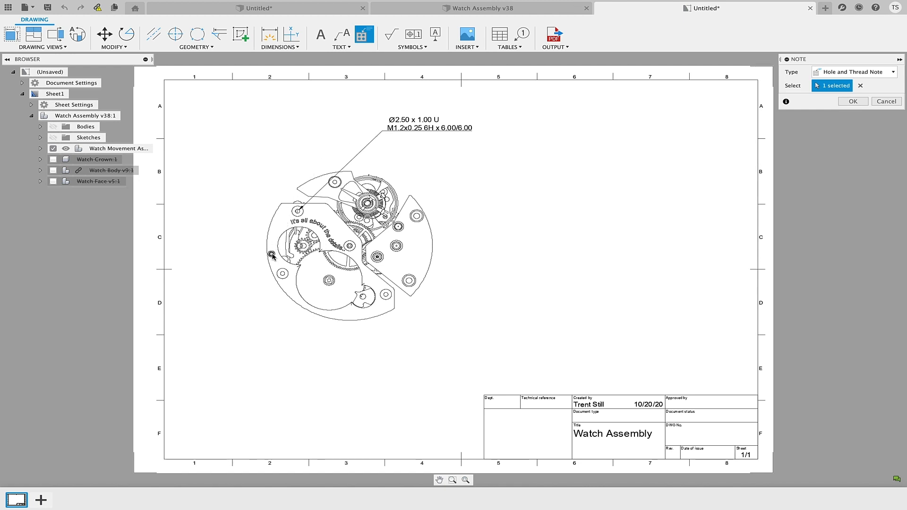
pyautogui.click(286, 123)
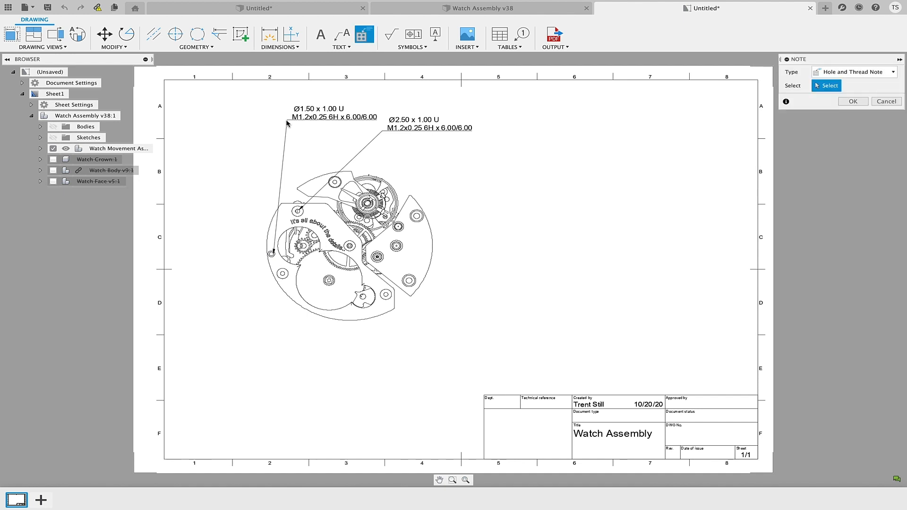